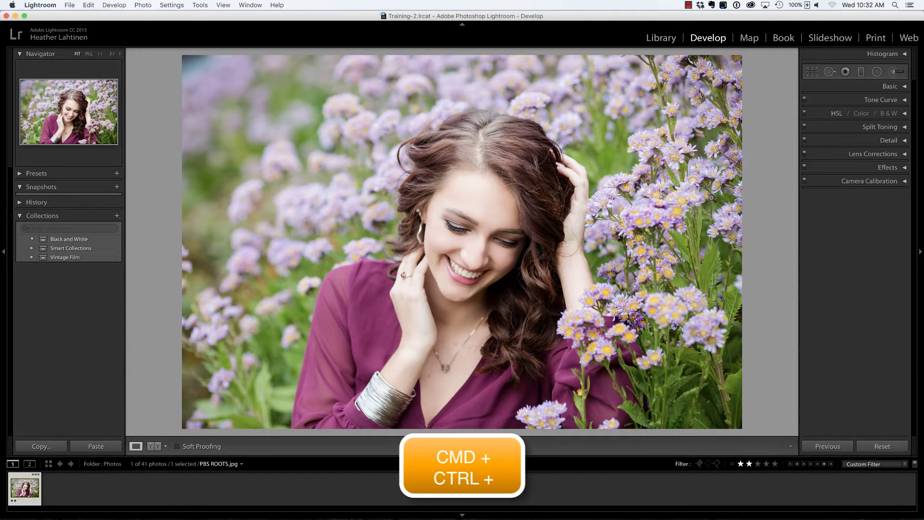
- Zoom in on the hair parting's light roots and switch to the Adjustment Brush (K)
key(ctrl+super+plus)
key(ctrl+super+plus)
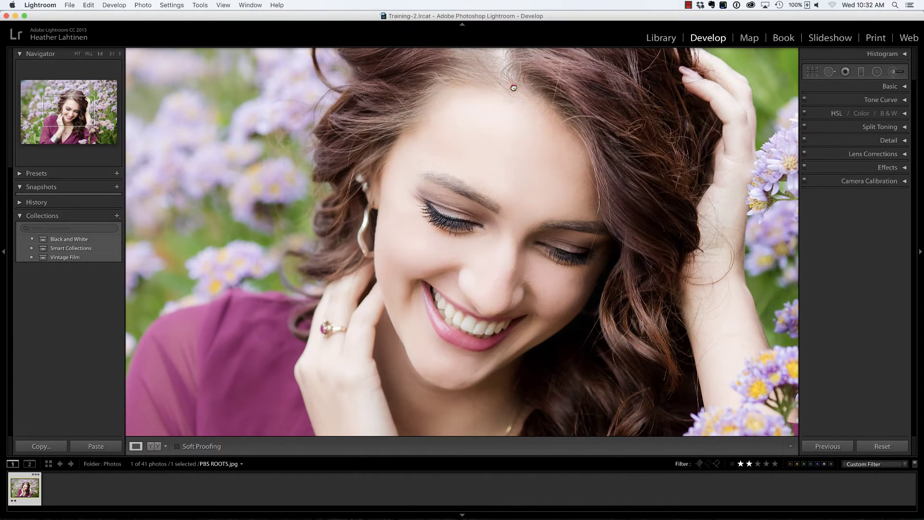
mouse_move(543, 112)
mouse_down()
mouse_move(493, 350)
mouse_move(484, 320)
mouse_move(502, 316)
mouse_up()
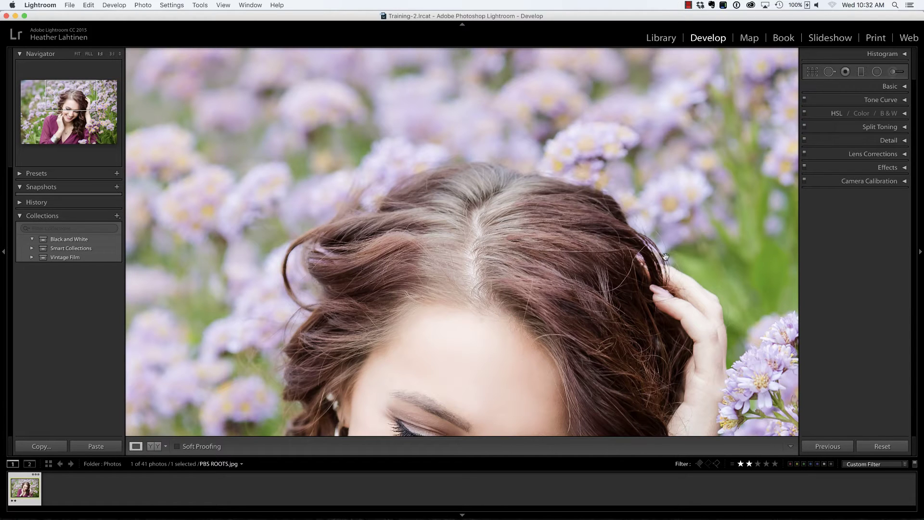
key(k)
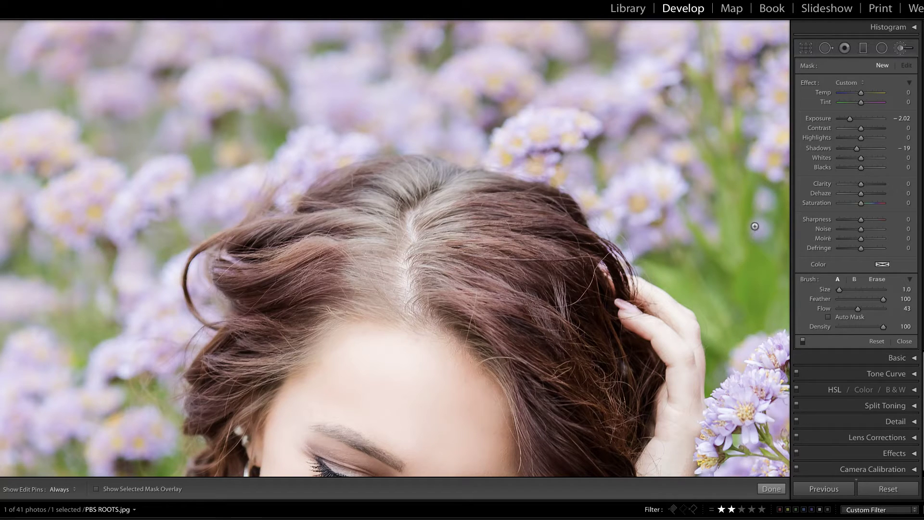
- Give the Adjustment Brush Exposure -1.27, Flow about 51 and Size about 11
click(850, 119)
drag(849, 120, 855, 119)
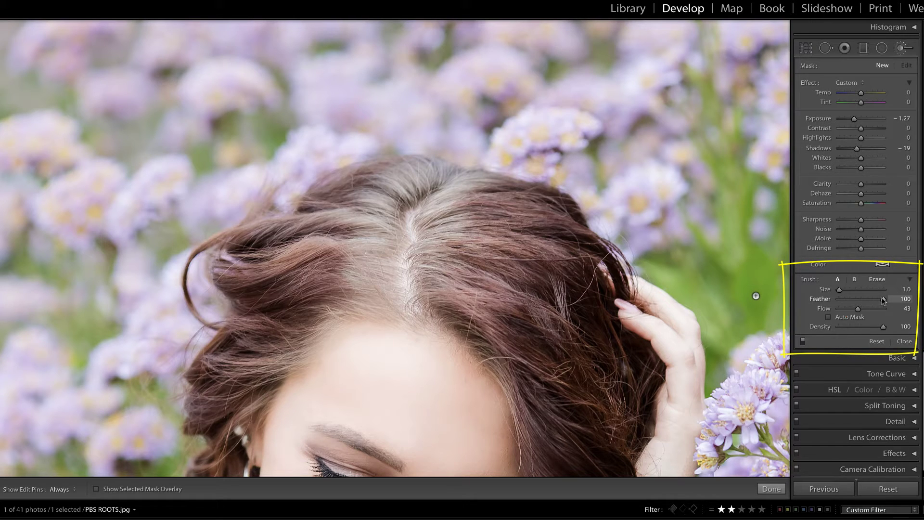
drag(858, 309, 861, 311)
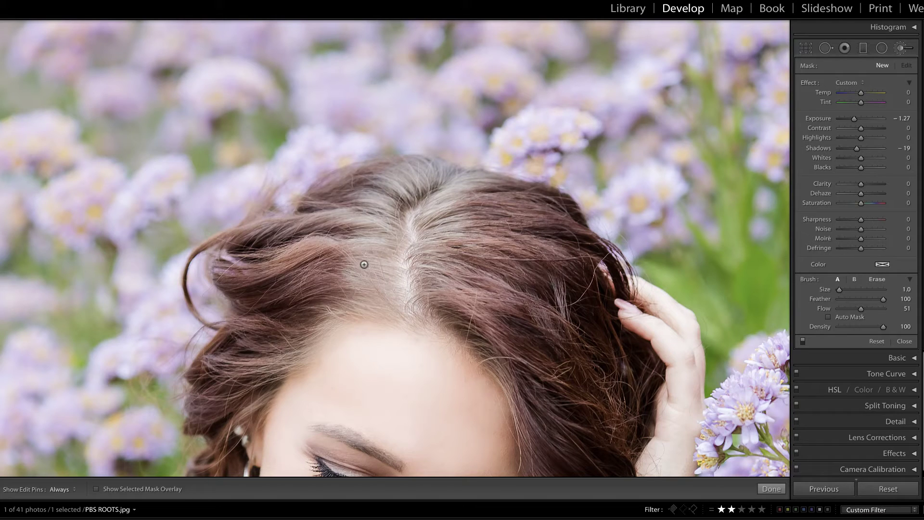
scroll(366, 264, up, 1)
scroll(368, 262, up, 2)
scroll(369, 263, up, 4)
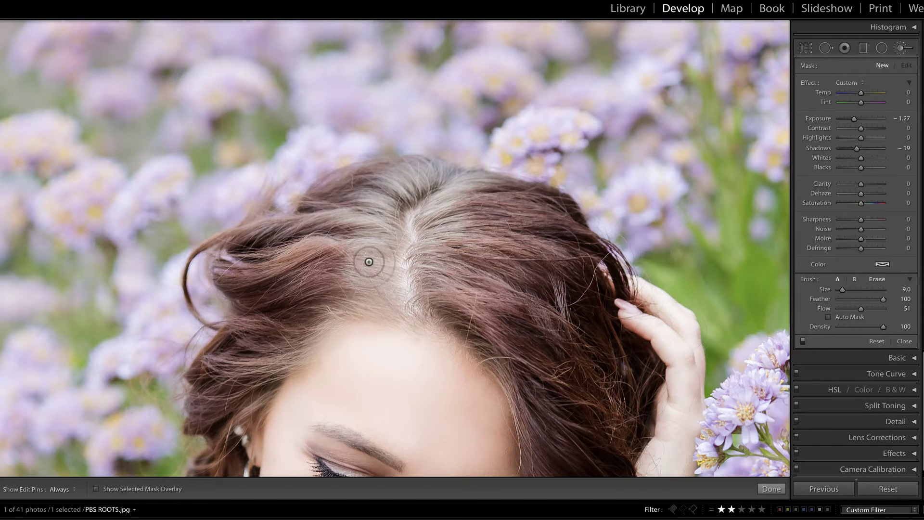
key(bracketright)
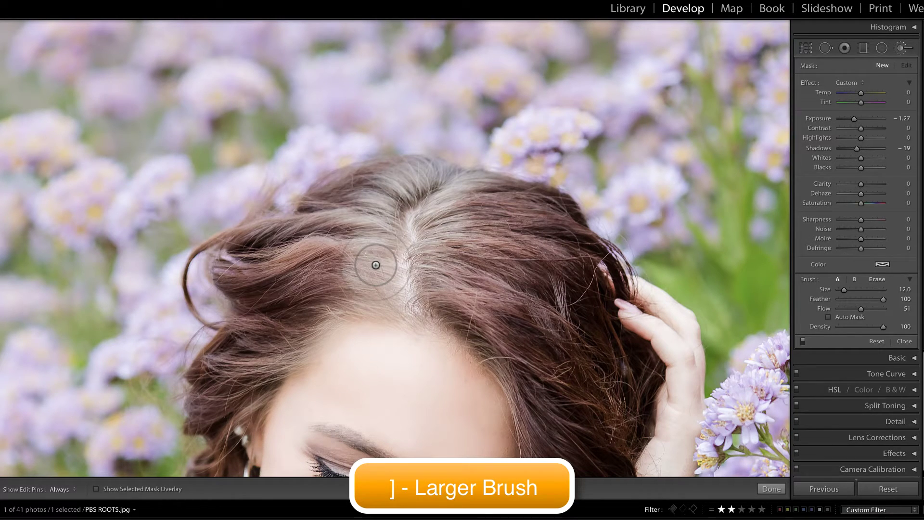
scroll(376, 266, down, 1)
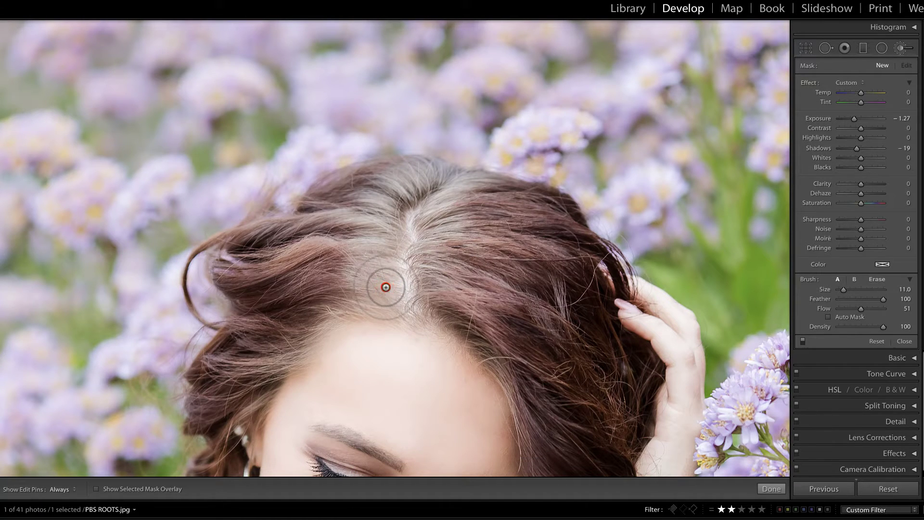
- Paint over the parting roots with pins hidden, then set Exposure -1.76 and Shadows -27
key(h)
mouse_move(382, 277)
mouse_down()
mouse_move(394, 189)
mouse_move(416, 251)
mouse_move(355, 254)
mouse_move(429, 174)
mouse_move(453, 188)
mouse_move(427, 272)
mouse_move(376, 271)
mouse_move(376, 217)
mouse_move(405, 205)
mouse_move(390, 256)
mouse_move(365, 267)
mouse_move(383, 187)
mouse_move(396, 223)
mouse_move(385, 287)
mouse_up()
key(h)
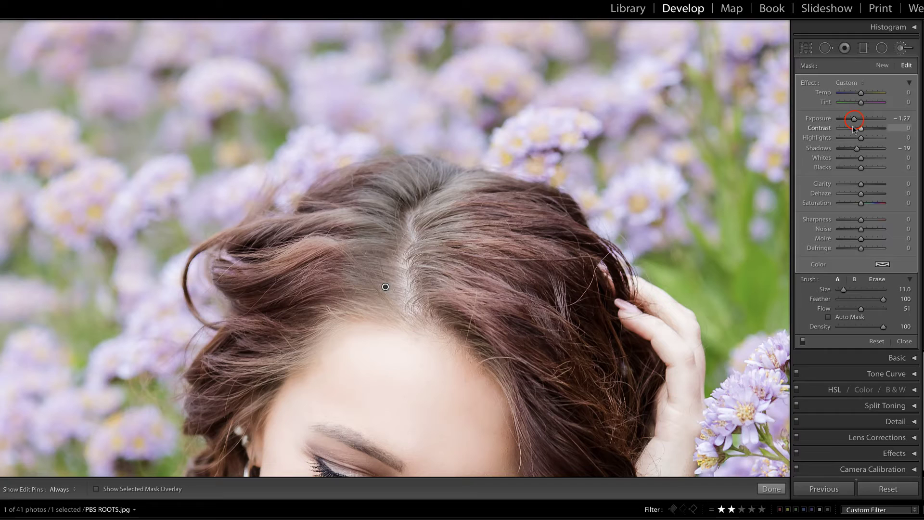
drag(855, 119, 857, 152)
click(857, 148)
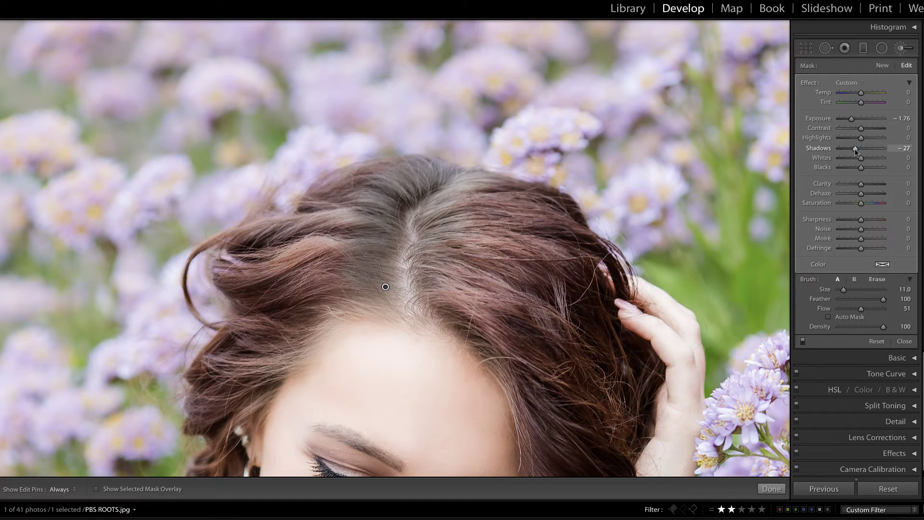
- Tint the root mask reddish-brown sampled from the hair, after trying a blue
click(882, 264)
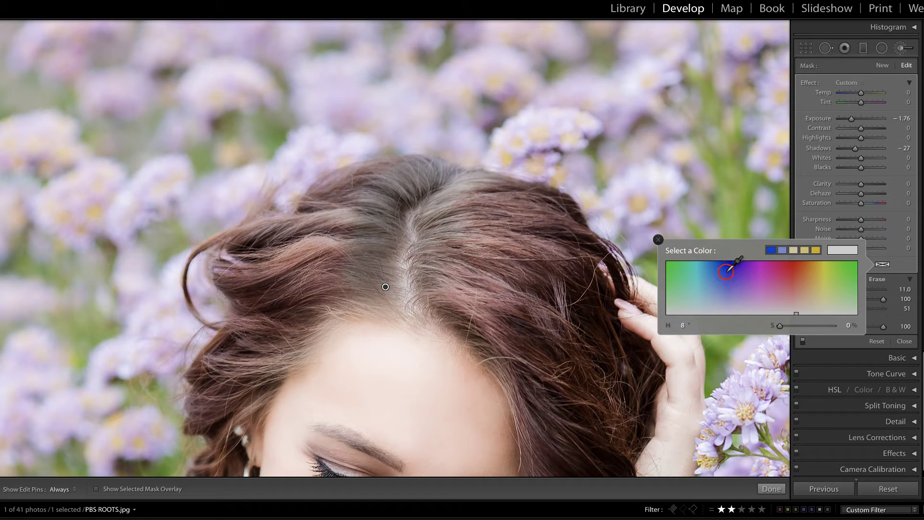
click(726, 271)
mouse_move(649, 269)
mouse_down()
mouse_move(569, 273)
mouse_move(345, 221)
mouse_up()
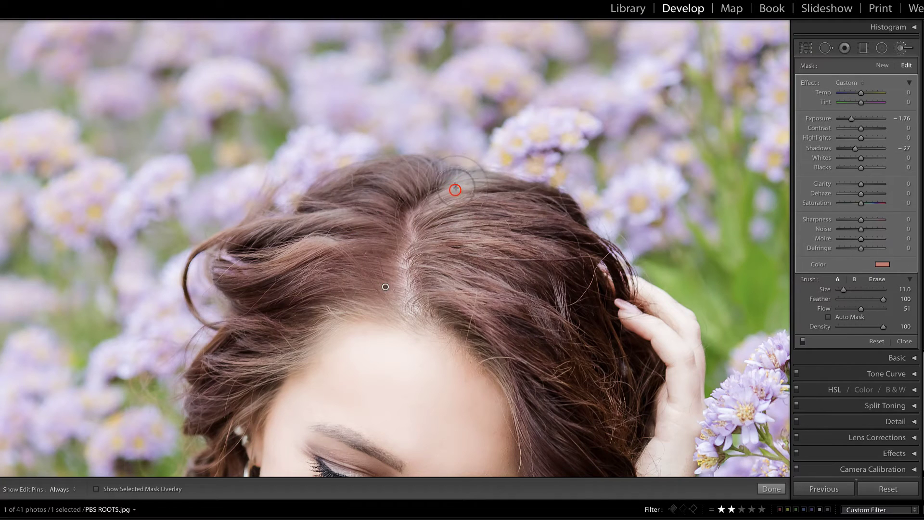
- Paint three more strokes over the roots up along the parting, toggling pins
key(h)
drag(444, 200, 464, 283)
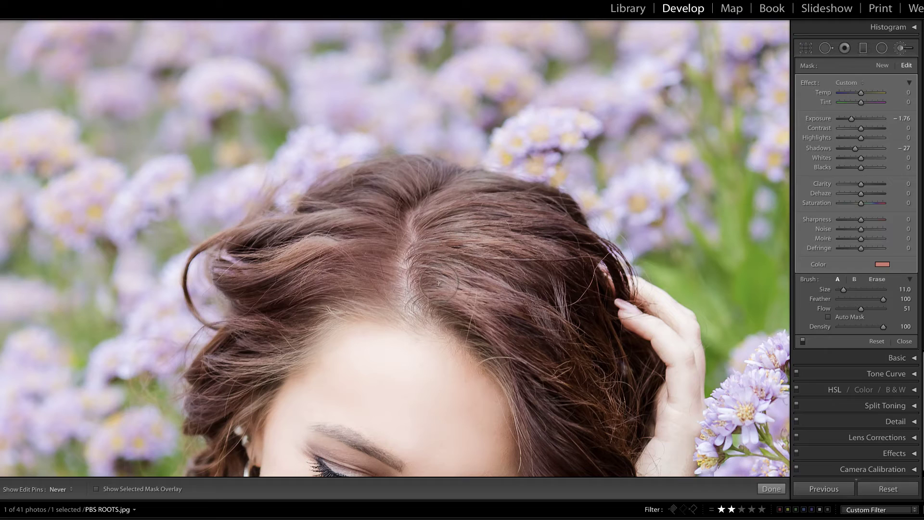
key(h)
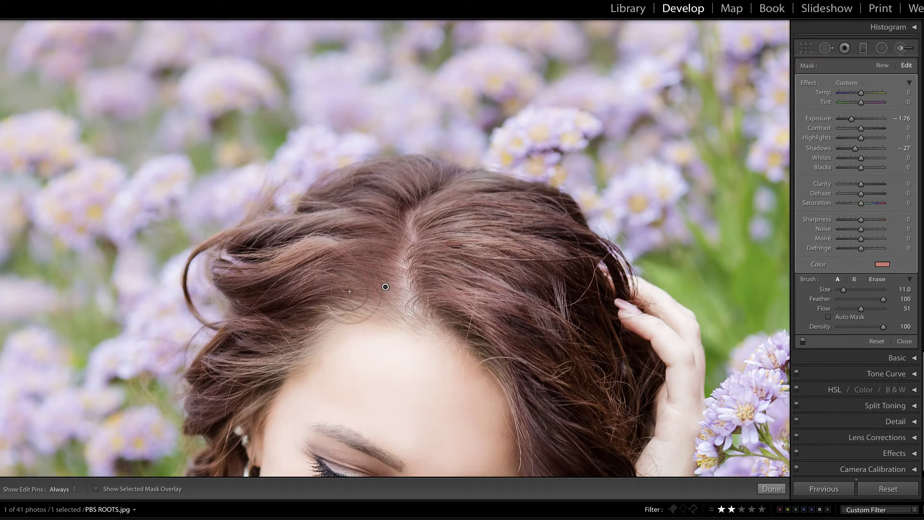
drag(350, 264, 392, 216)
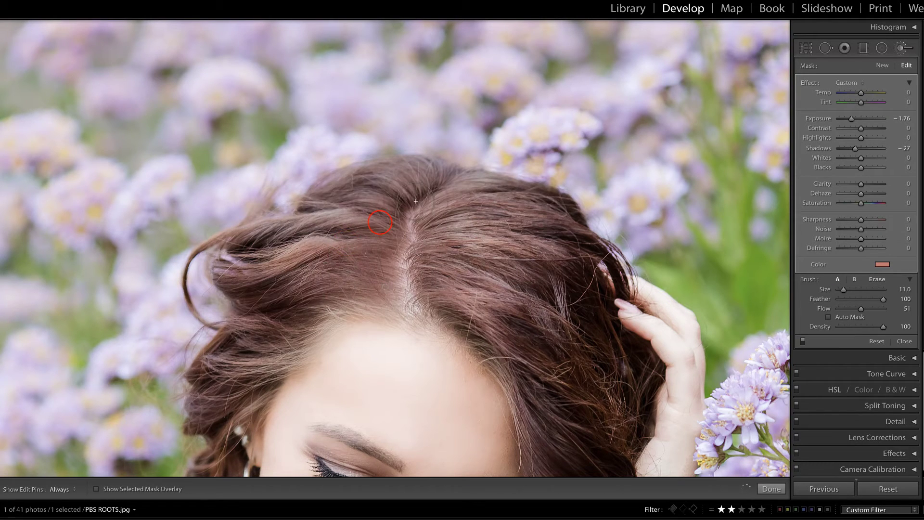
key(h)
drag(392, 216, 435, 214)
key(h)
- Lower the mask colour's saturation to 41 and close the colour picker
click(885, 267)
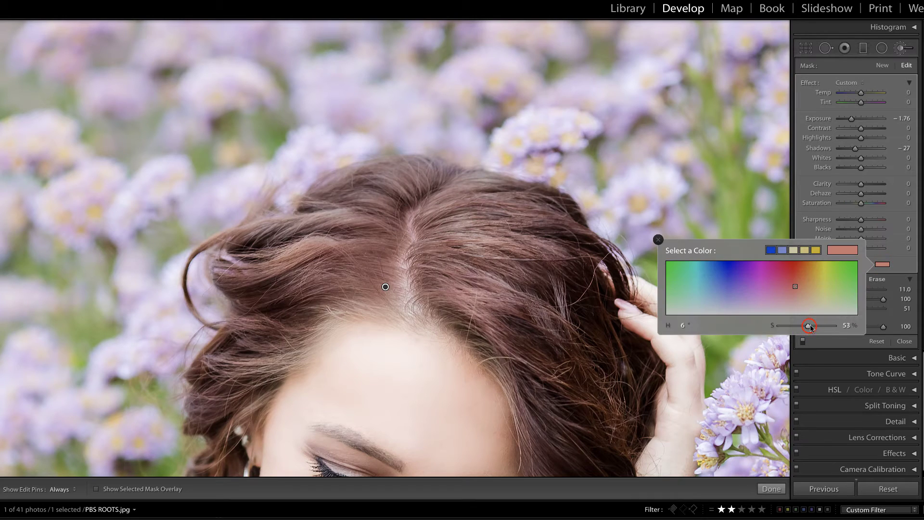
drag(809, 325, 804, 328)
click(658, 239)
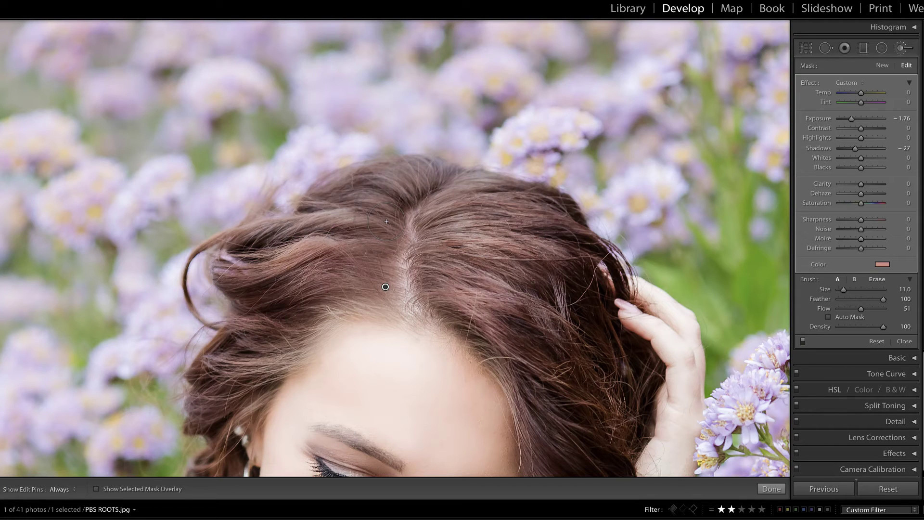
- Zoom out, hide pins, compare Before/After, then zoom into the hair roots
key(ctrl+minus)
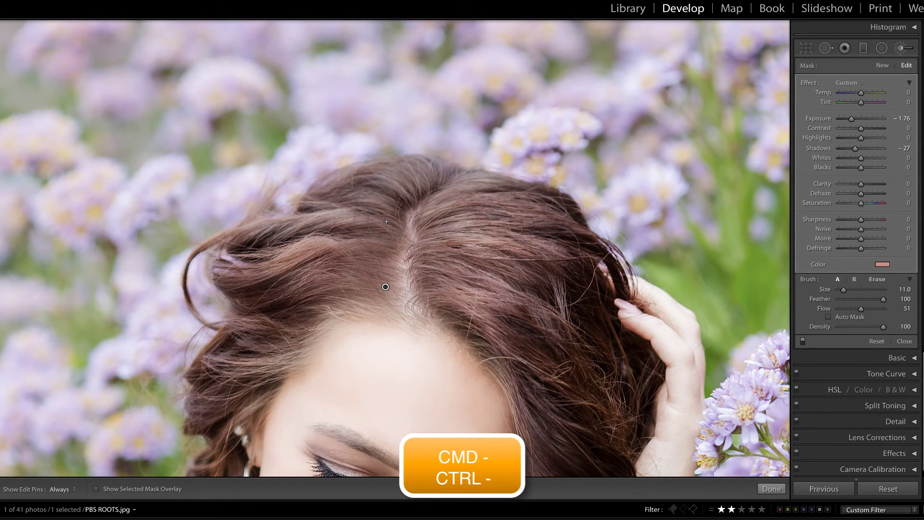
key(ctrl+minus)
key(ctrl+minus)
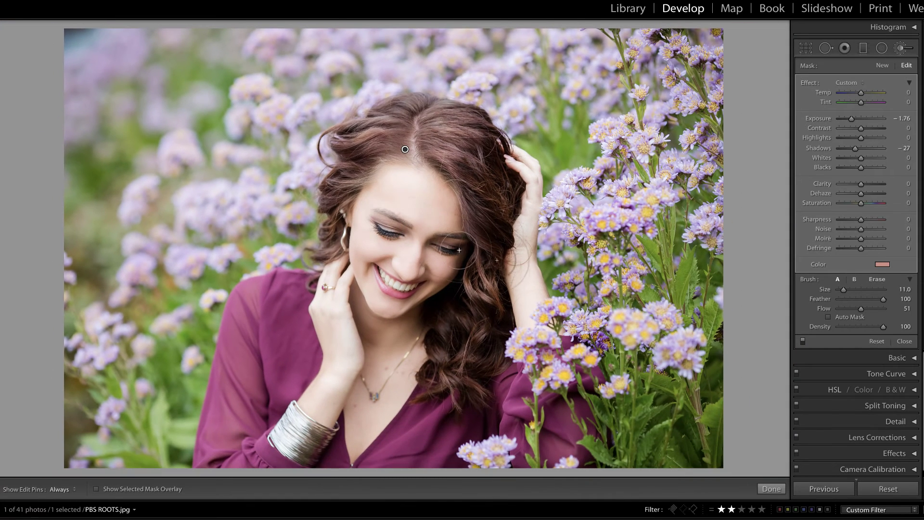
key(h)
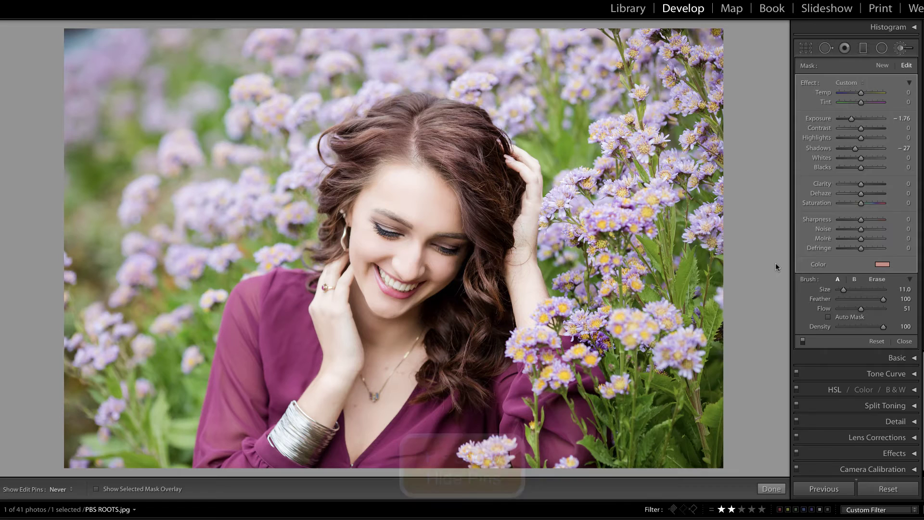
key(backslash)
key(backslash)
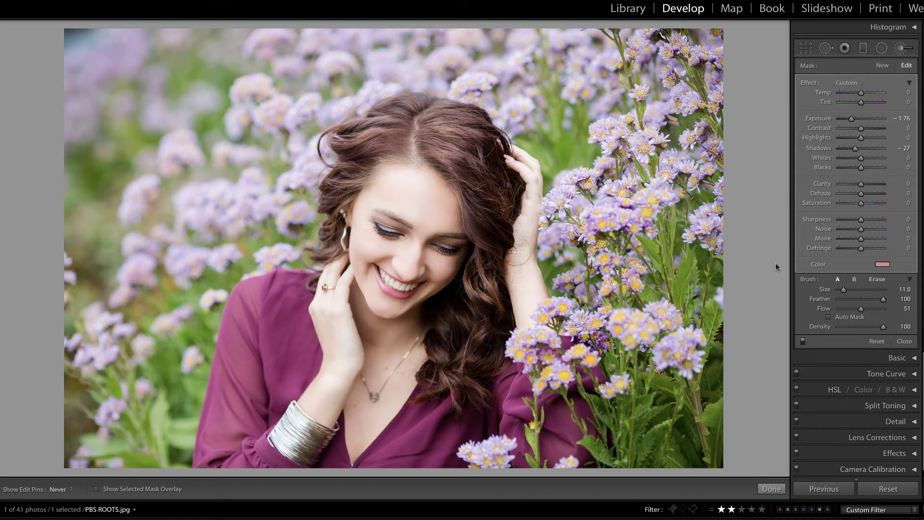
key(z)
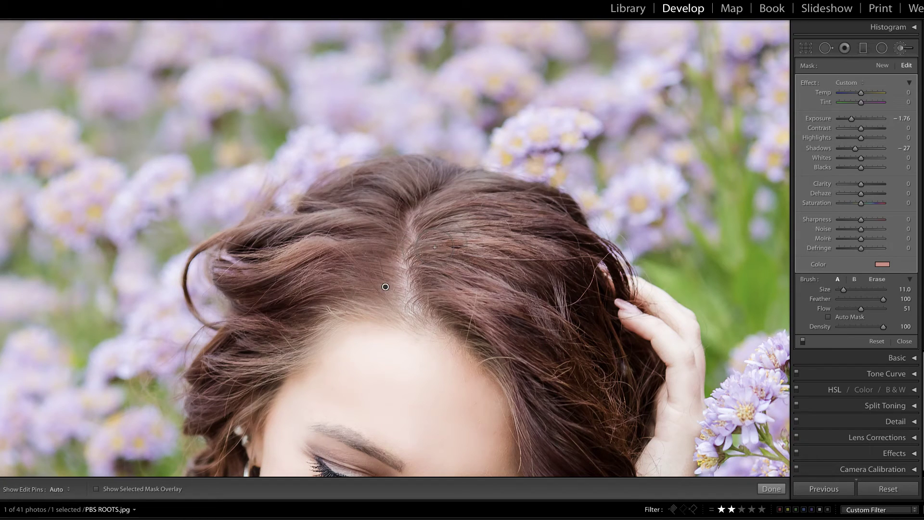
- Start a new brush mask at Exposure -1.46, Shadows -19, with a smaller brush
click(884, 66)
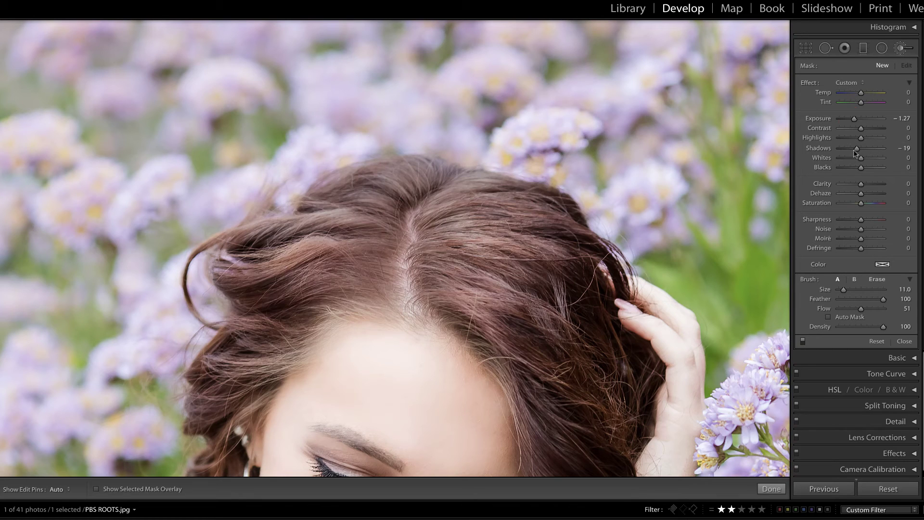
drag(854, 119, 853, 119)
click(843, 290)
drag(843, 290, 840, 289)
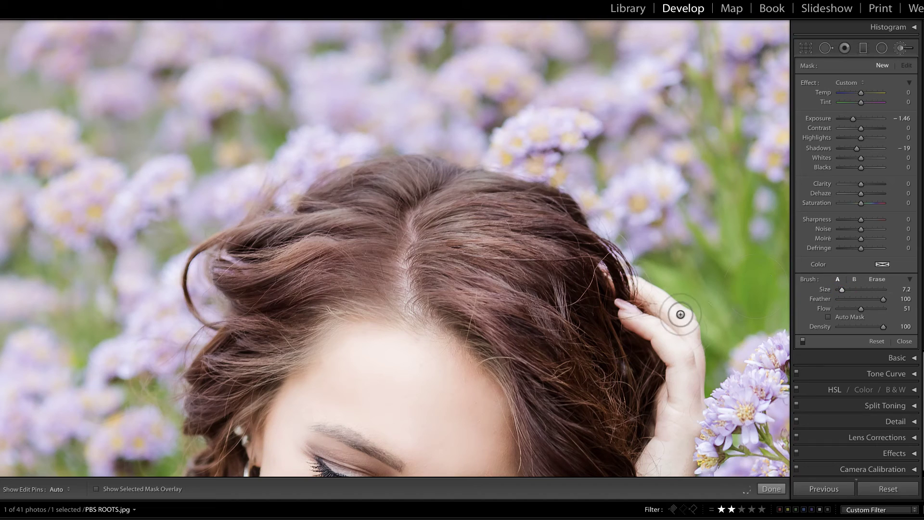
key(bracketleft)
key(bracketleft)
key(bracketleft)
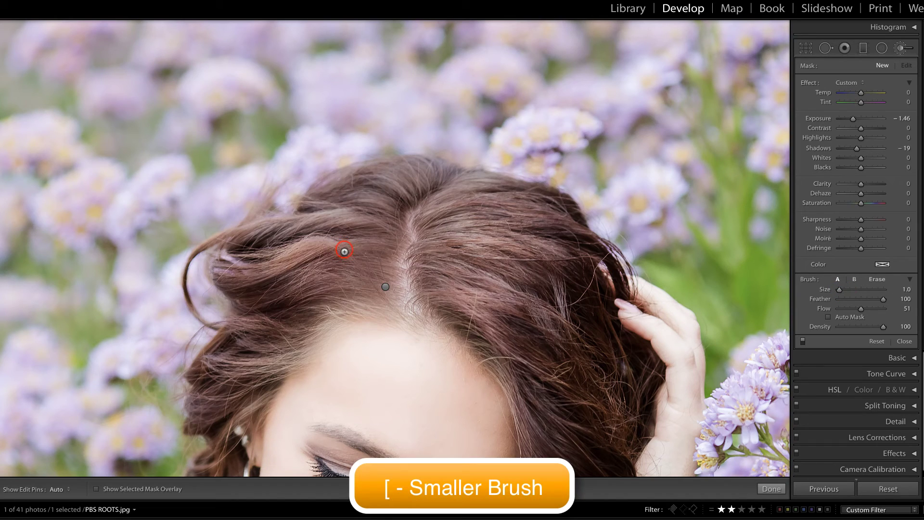
key(h)
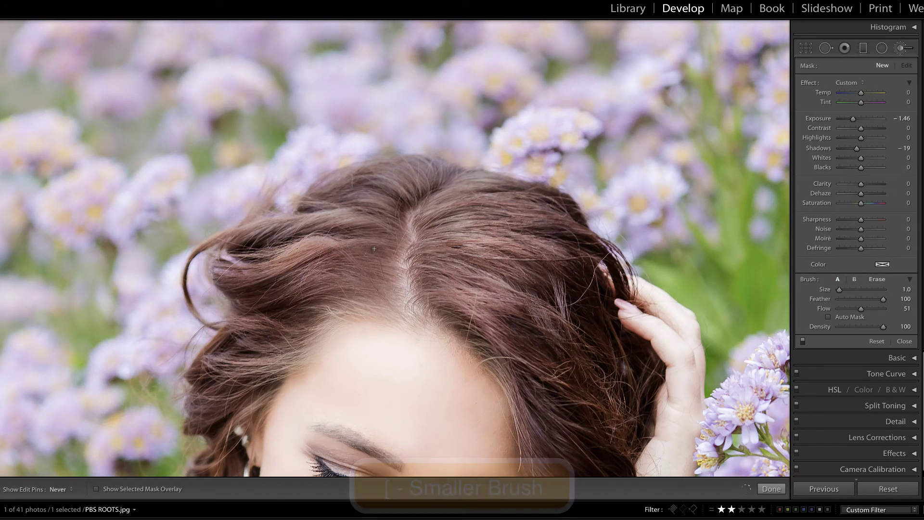
key(h)
key(bracketright)
key(bracketright)
- Paint the new darkening over the light roots along the hair part
click(383, 268)
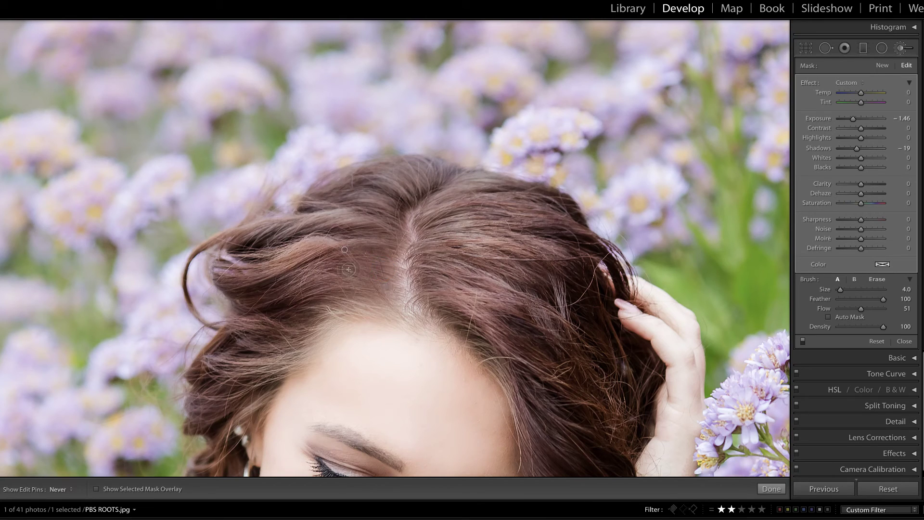
key(bracketright)
key(bracketleft)
key(bracketleft)
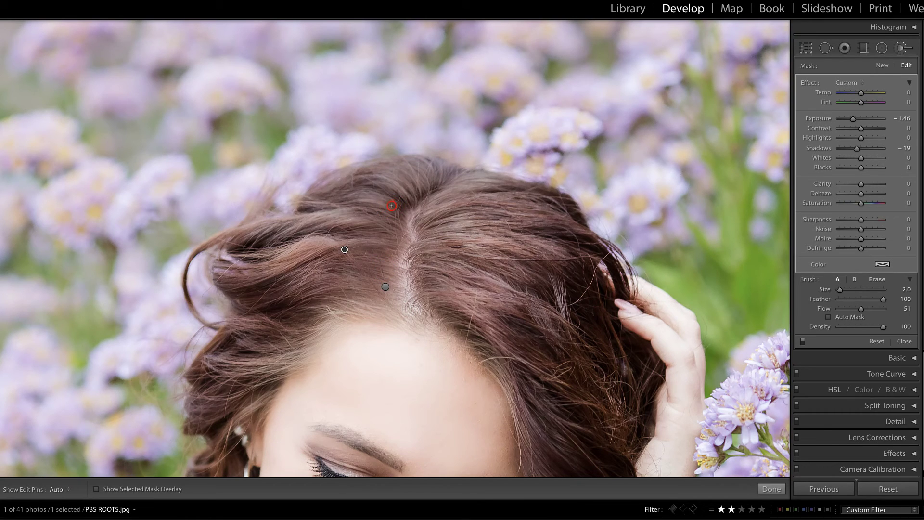
click(422, 216)
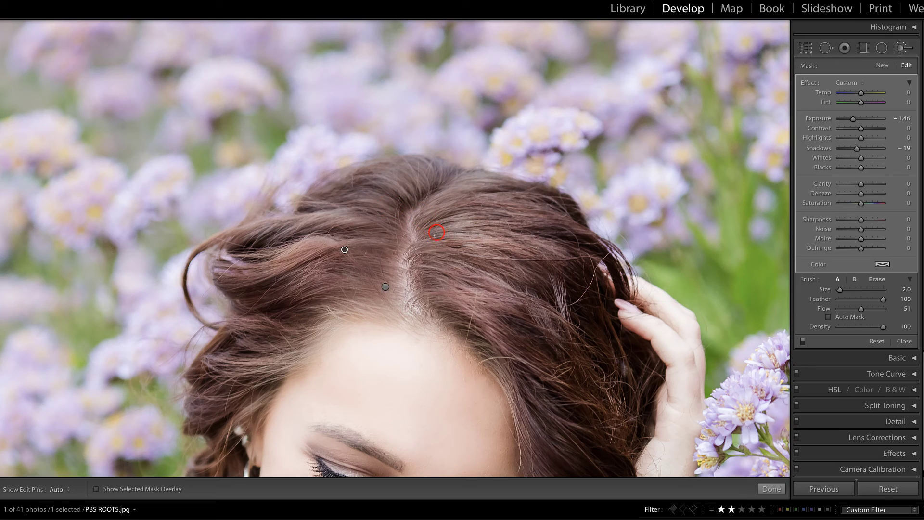
click(366, 292)
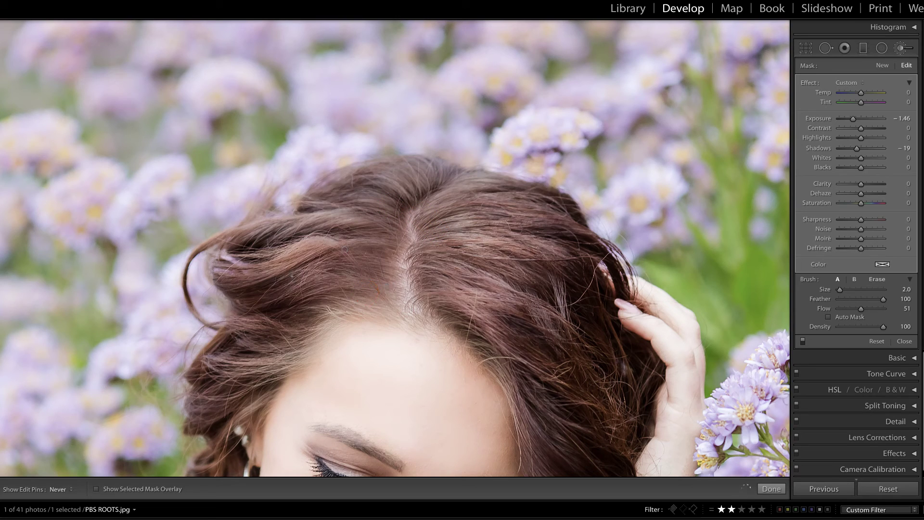
click(322, 243)
key(h)
drag(310, 239, 301, 248)
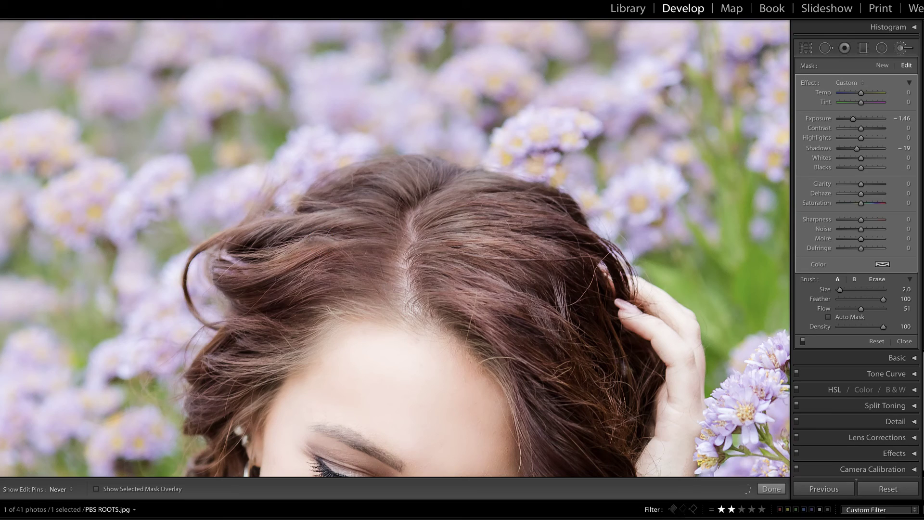
key(h)
click(883, 264)
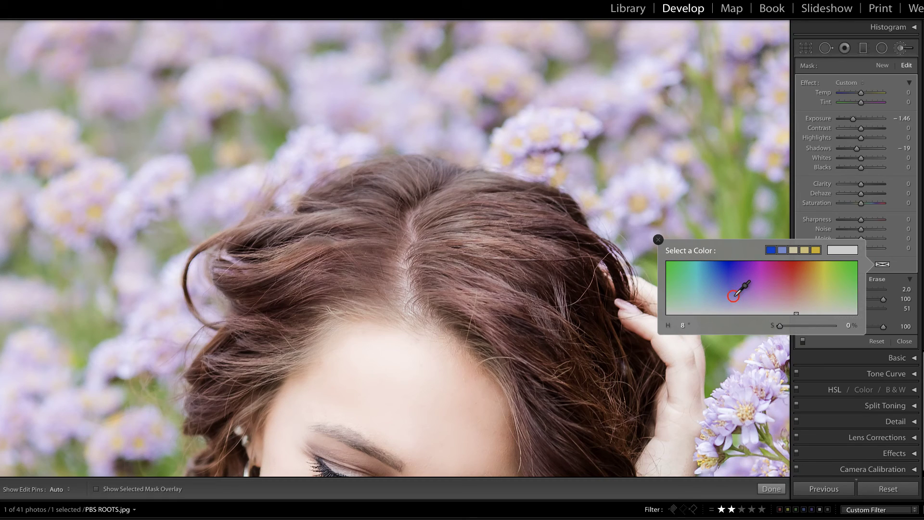
- Tint the new roots reddish (H 351, S 21) and close the Adjustment Brush
mouse_move(736, 294)
mouse_down()
mouse_move(510, 287)
mouse_move(529, 318)
mouse_move(805, 326)
mouse_move(793, 327)
mouse_up()
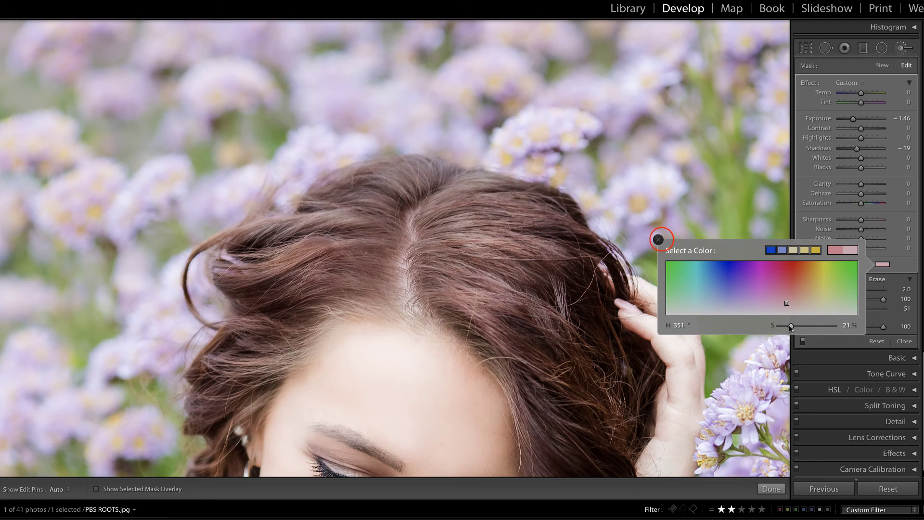
click(657, 239)
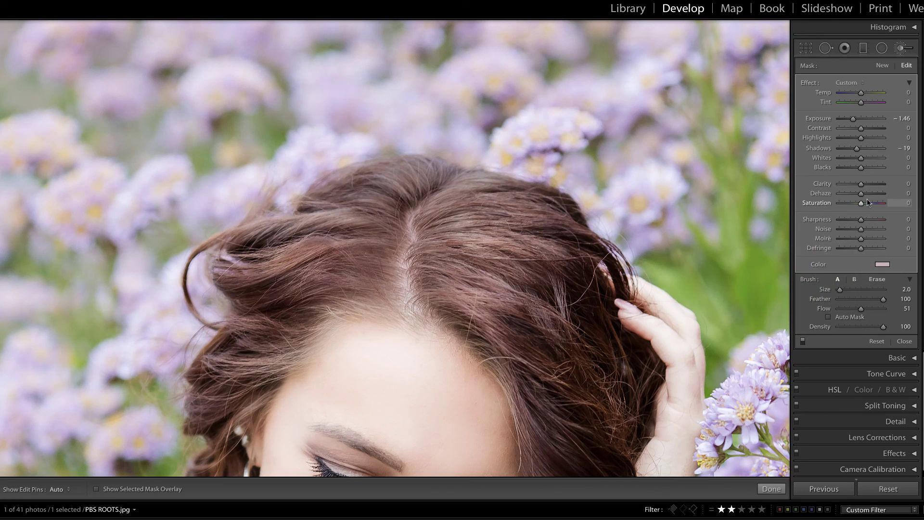
key(k)
- Zoom out to the full portrait and toggle Before/After to compare the roots
key(ctrl+minus)
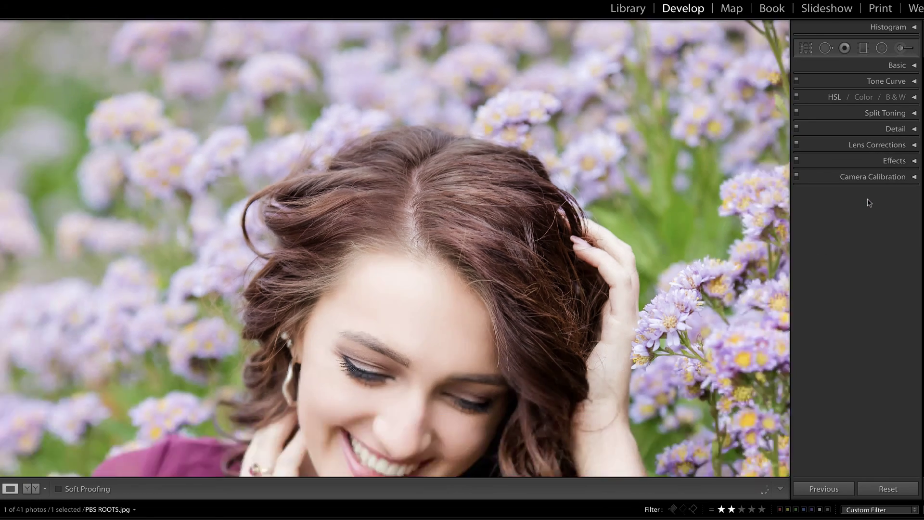
key(ctrl+minus)
key(ctrl+minus)
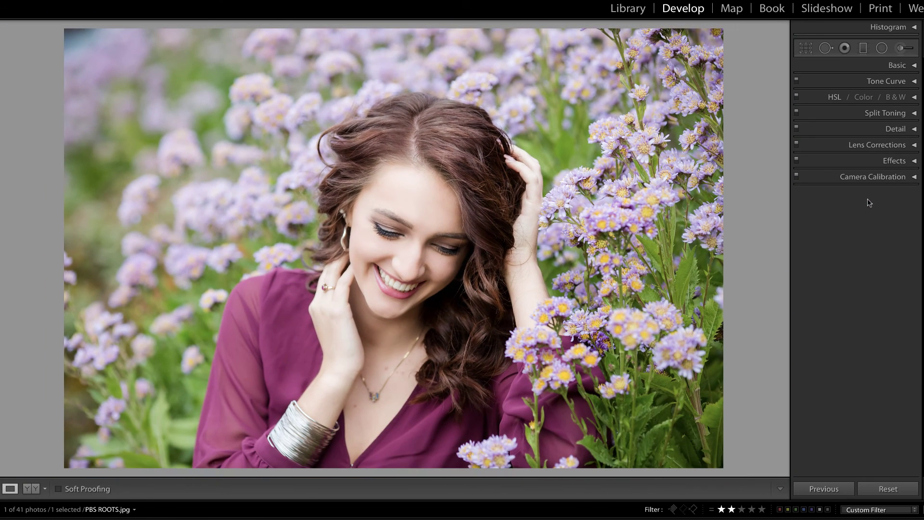
key(backslash)
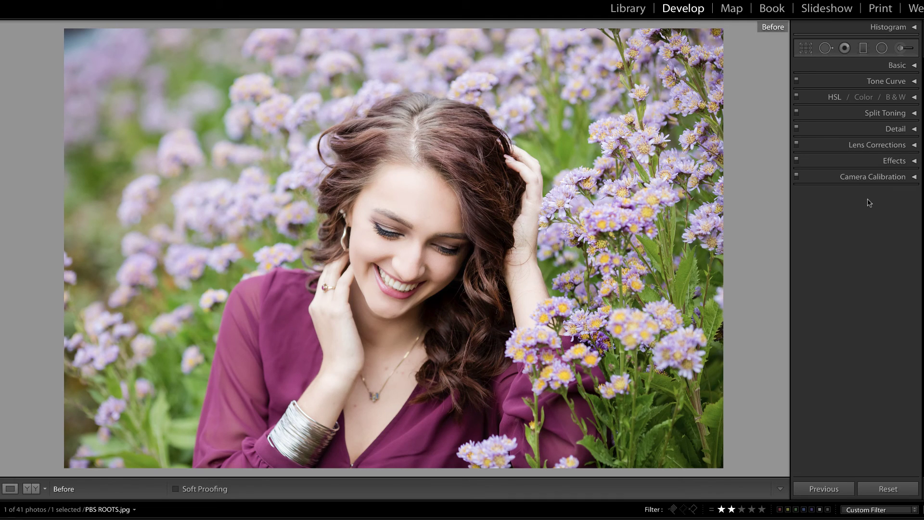
key(backslash)
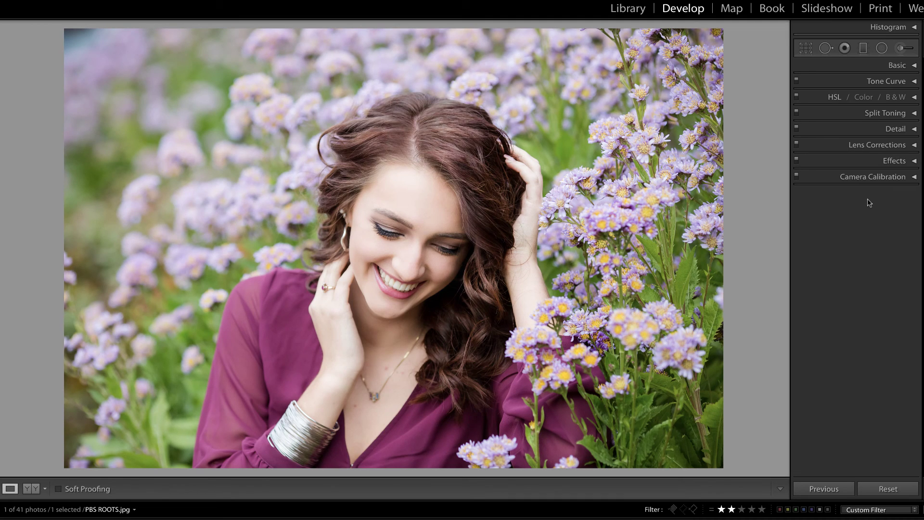